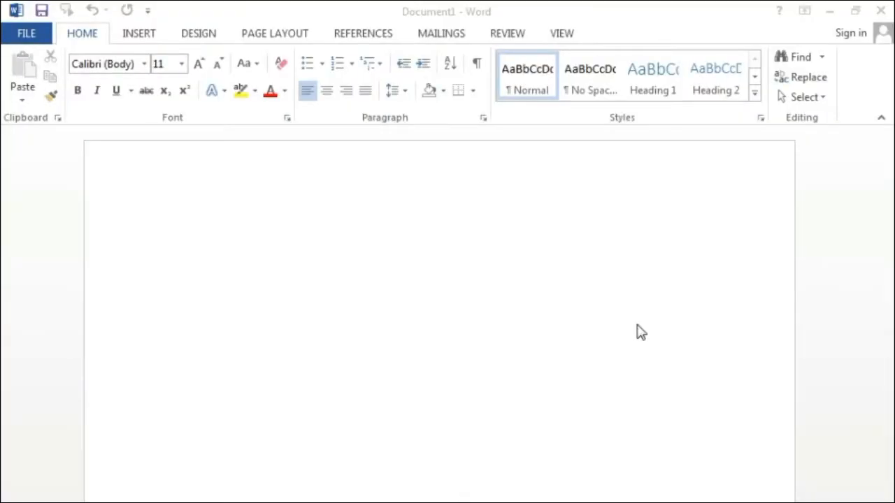
Insert a Blank built-in header and replace its placeholder text with "Honda company"
left_click(137, 38)
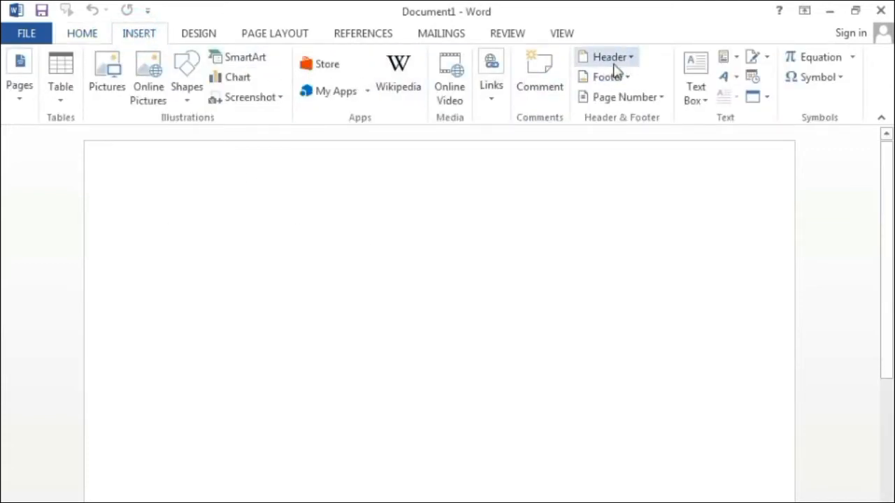
left_click(615, 61)
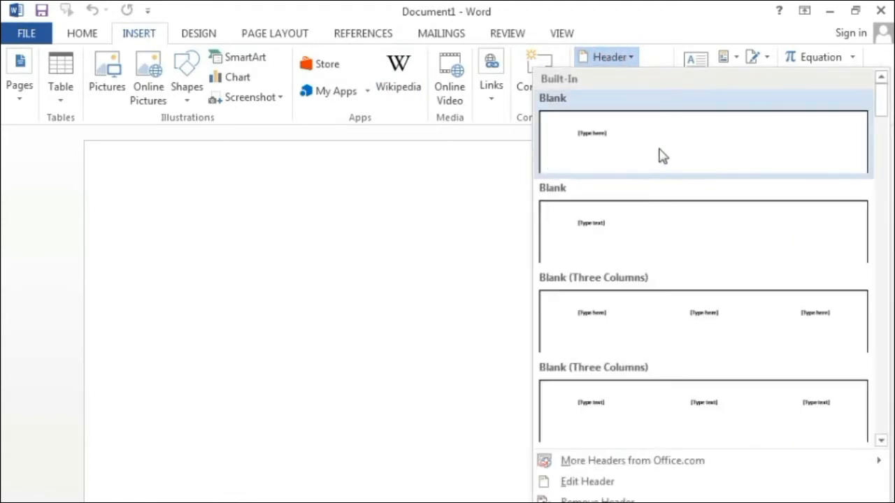
left_click(804, 155)
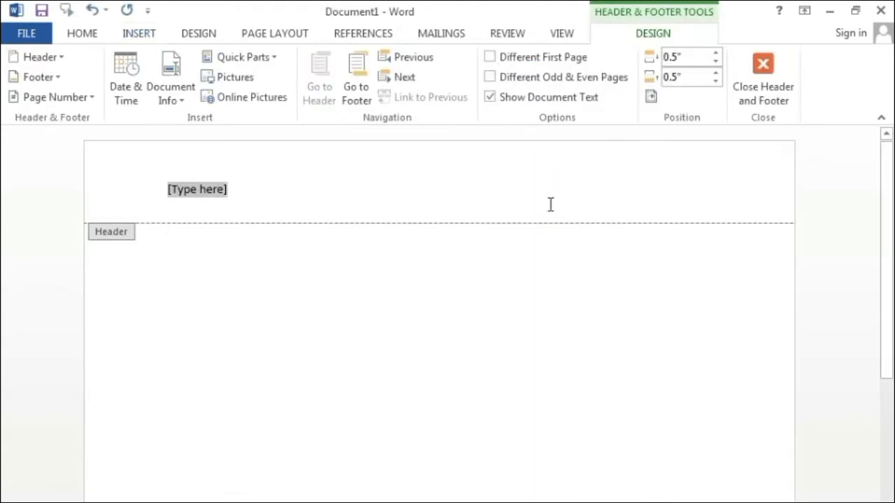
left_click(282, 191)
left_click(222, 195)
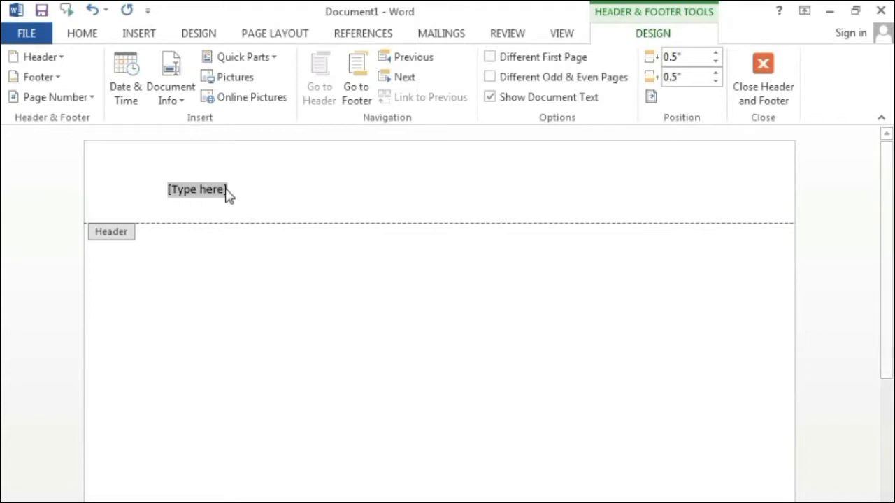
type("h")
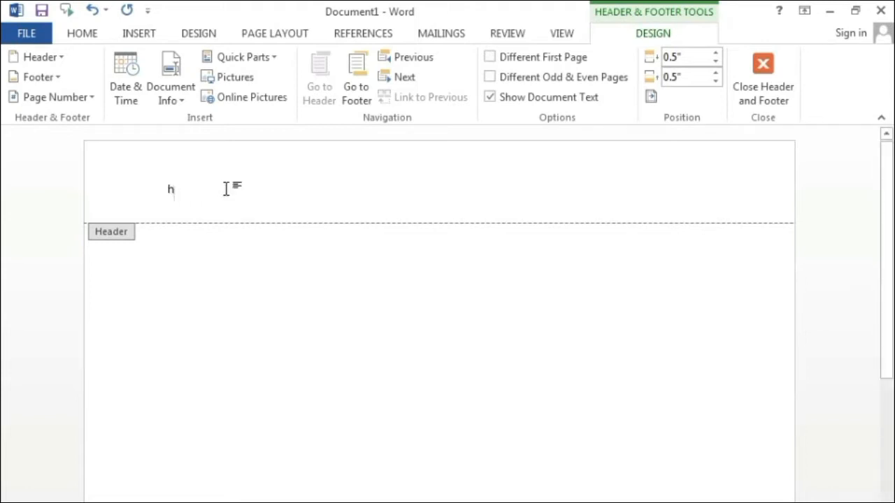
type("ohda com")
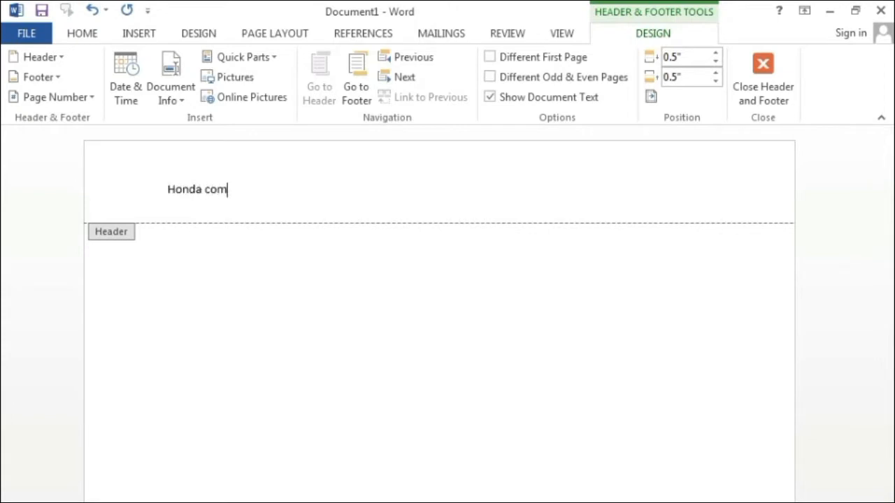
Convert the company name in the header to uppercase and enlarge it to 45 pt
key("shift+Home")
key("shift+F3")
key("ctrl+bracketright")
key("ctrl+bracketright")
key("ctrl+bracketright")
key("ctrl+bracketright")
key("ctrl+bracketright")
key("ctrl+bracketright")
key("ctrl+bracketright")
key("ctrl+bracketright")
key("ctrl+bracketright")
key("ctrl+bracketright")
key("ctrl+bracketright")
key("ctrl+bracketright")
key("ctrl+bracketright")
key("ctrl+bracketright")
key("ctrl+bracketright")
key("ctrl+bracketright")
key("ctrl+bracketright")
key("ctrl+bracketright")
key("ctrl+bracketright")
key("ctrl+bracketright")
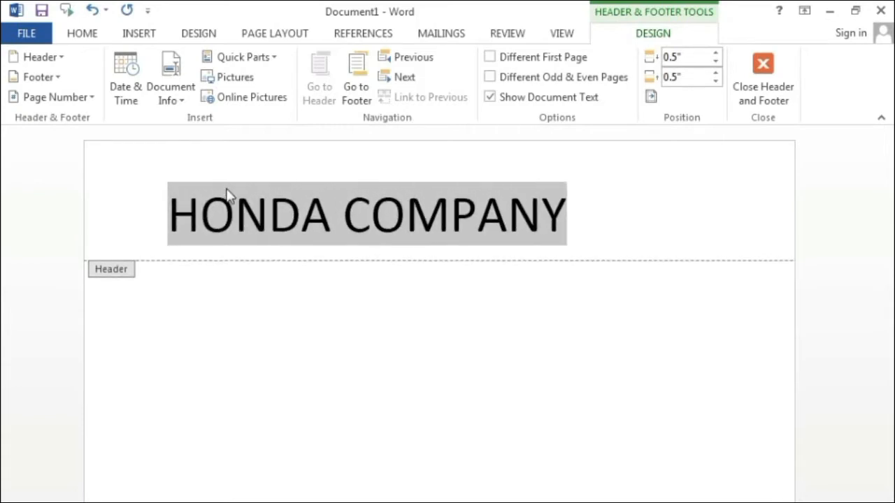
Centre the HONDA COMPANY heading, make it bold and set its font to Verdana
key("ctrl+e")
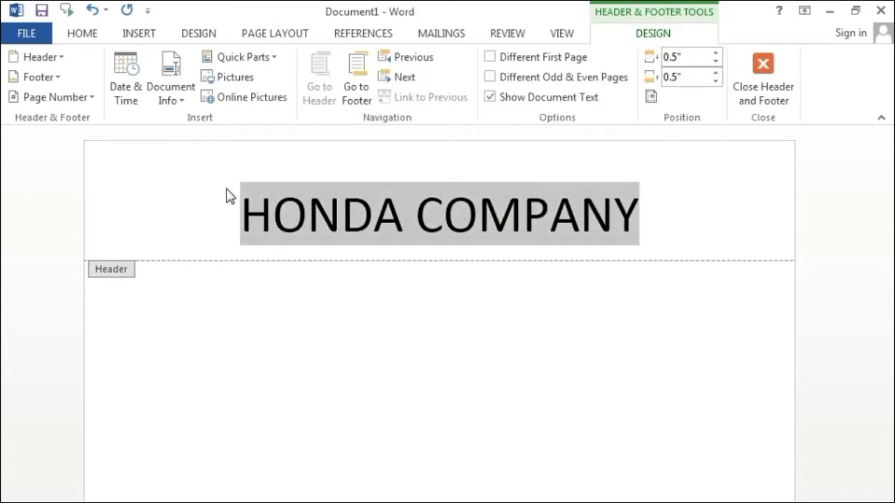
key("ctrl+b")
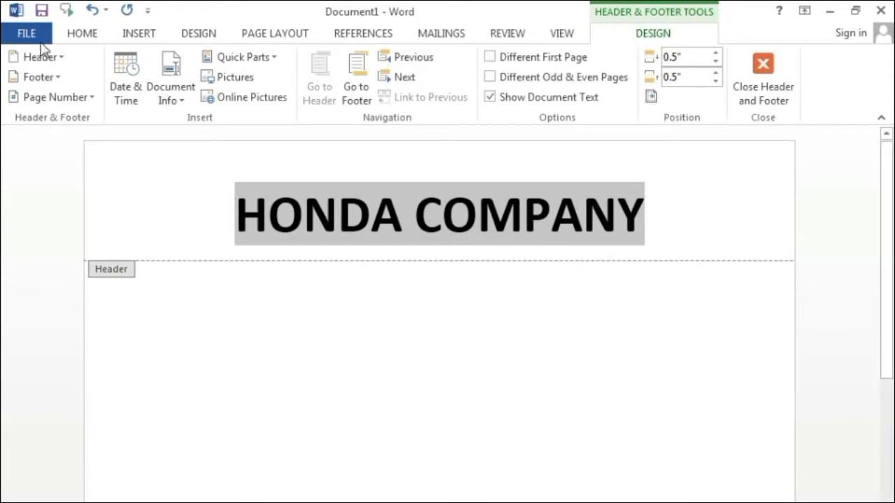
left_click(77, 33)
left_click(136, 63)
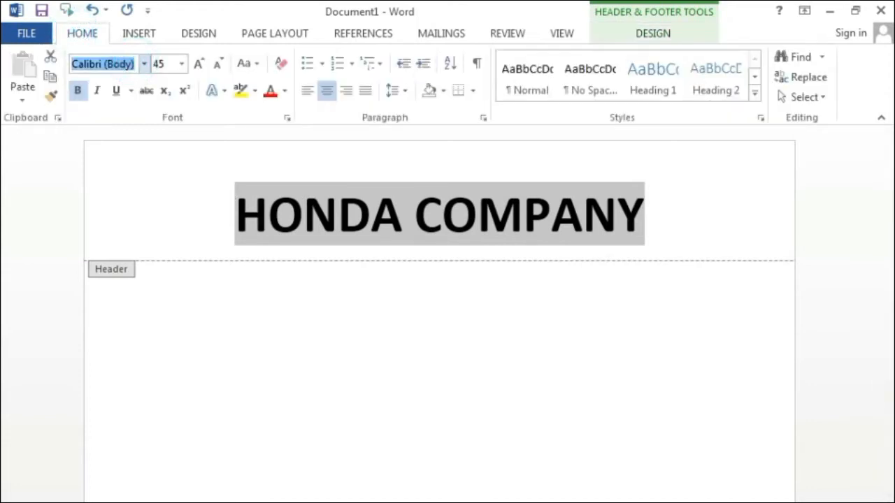
type("Verdana")
key("Tab")
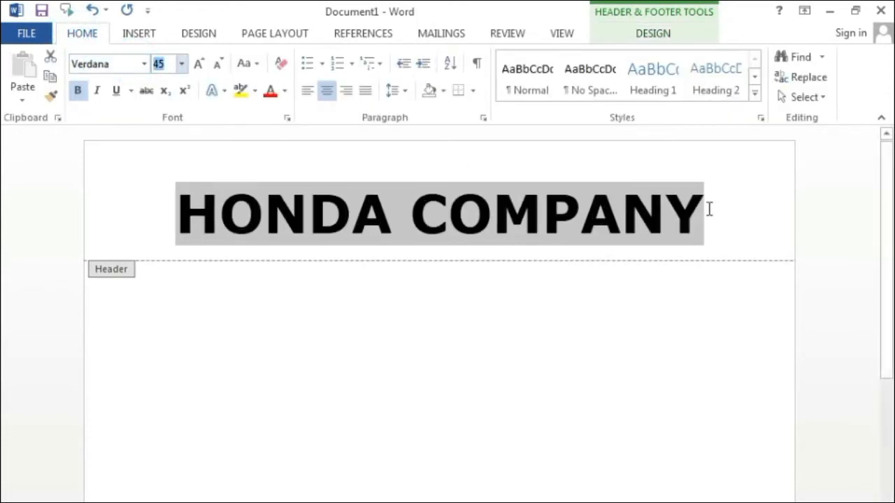
left_click(714, 230)
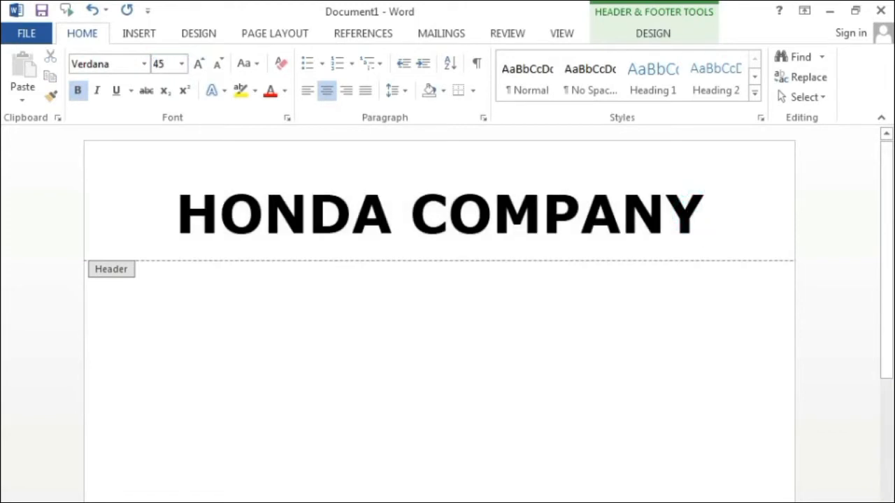
Add a line below the company name reading "S.NO." followed by a blank of six underscores
key("Return")
type("s.no")
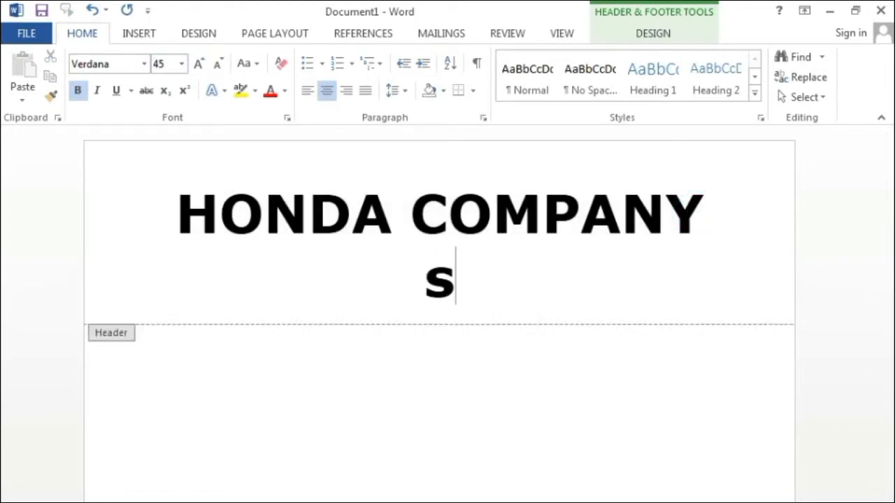
key("BackSpace")
key("BackSpace")
key("BackSpace")
key("BackSpace")
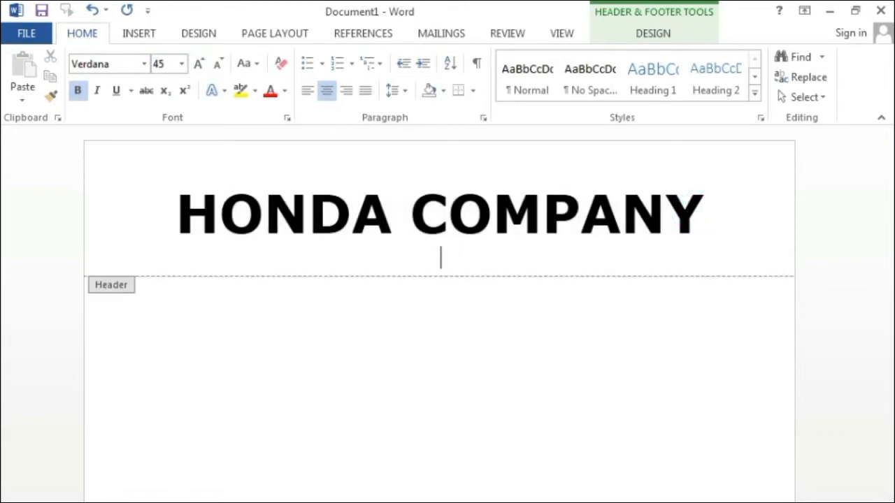
type("S.NO")
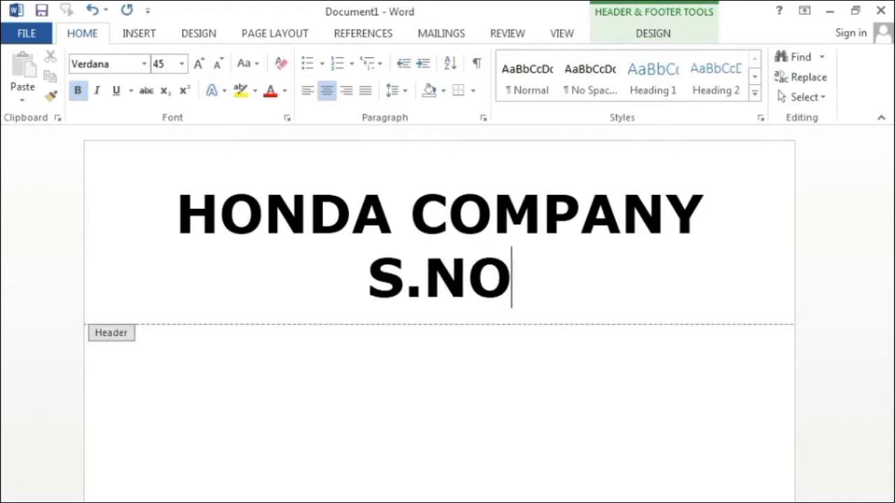
type(".______")
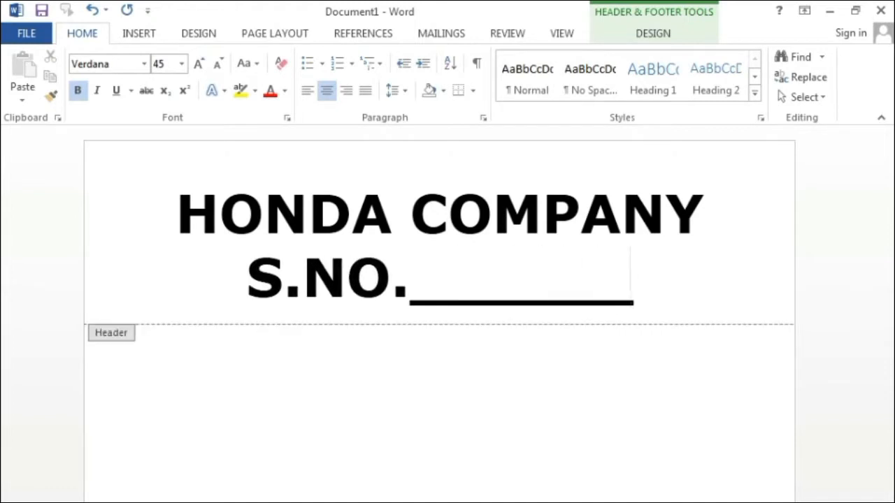
Add a line below the serial number reading "DATED: " followed by a blank of five underscores
key("Return")
type("DATED:")
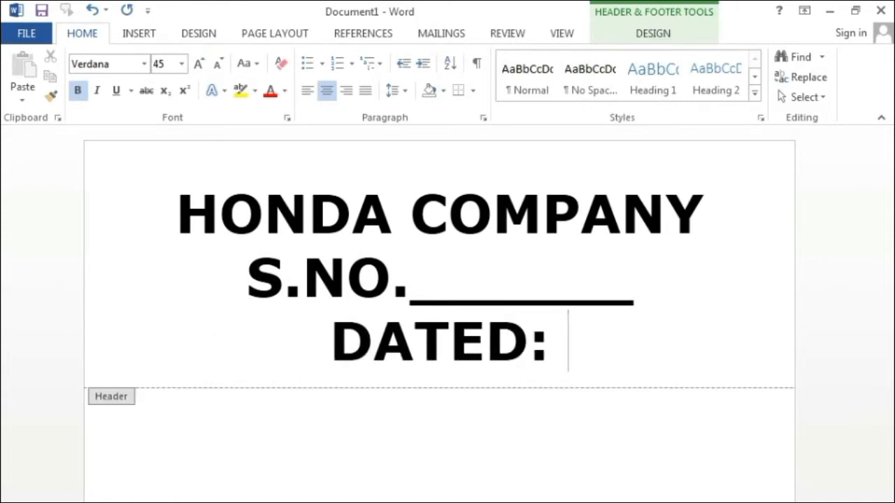
type(" _____")
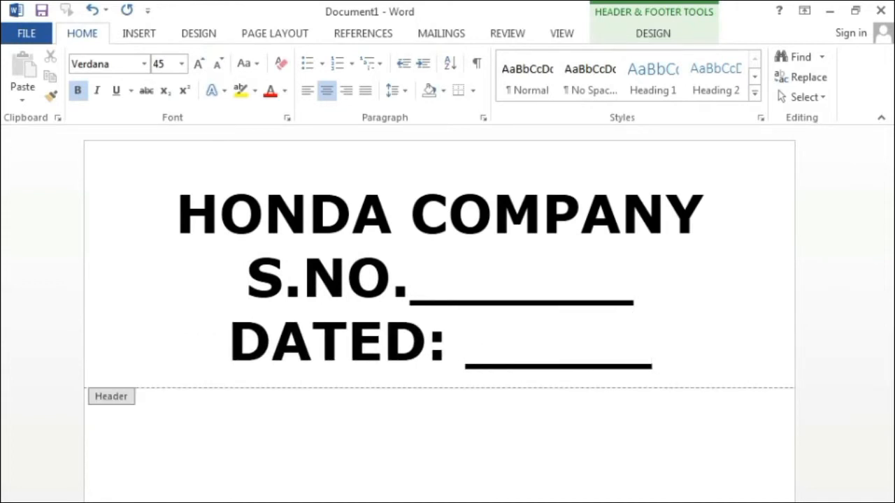
Right-align the S.NO. and DATED lines, reduce them to 14 pt and remove their bold formatting
left_click_drag(698, 372, 229, 296)
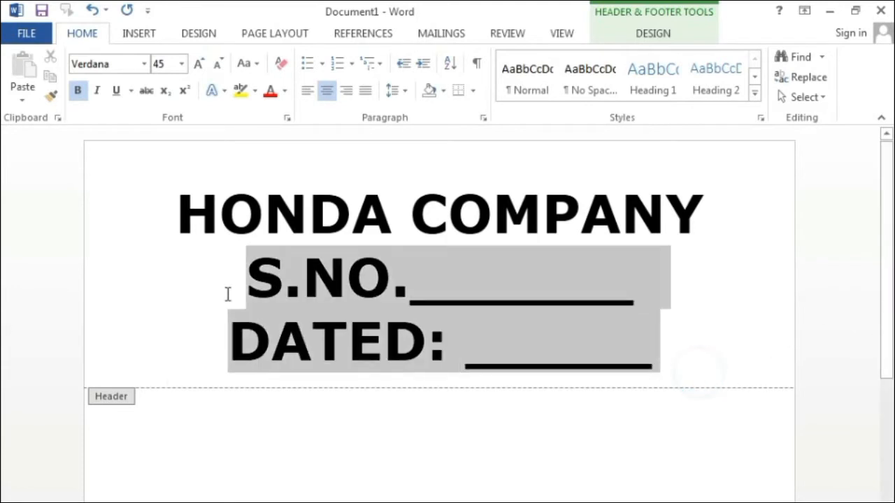
left_click(345, 90)
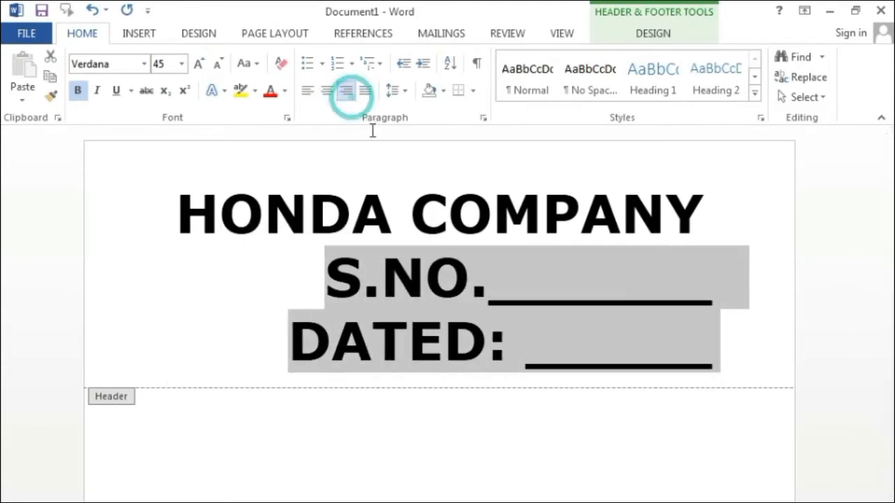
left_click(217, 64)
left_click(218, 64)
left_click(217, 64)
left_click(217, 65)
left_click(218, 64)
left_click(218, 65)
left_click(218, 64)
left_click(218, 64)
left_click(217, 64)
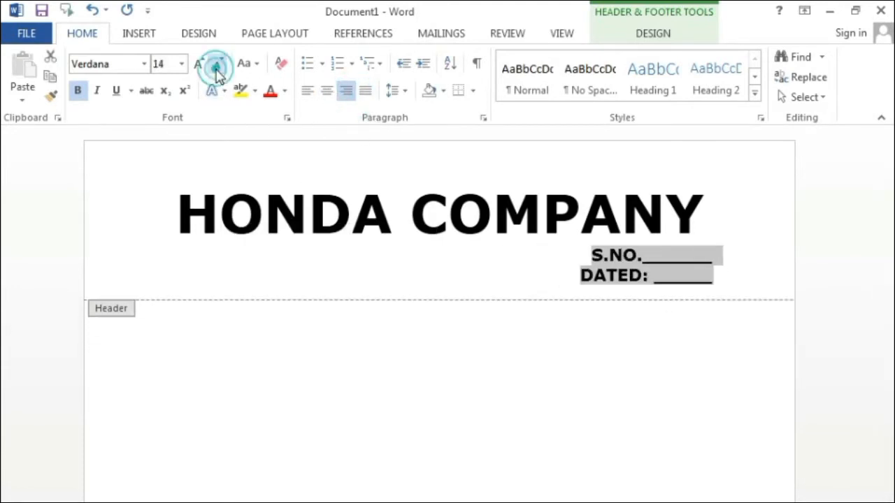
left_click(77, 90)
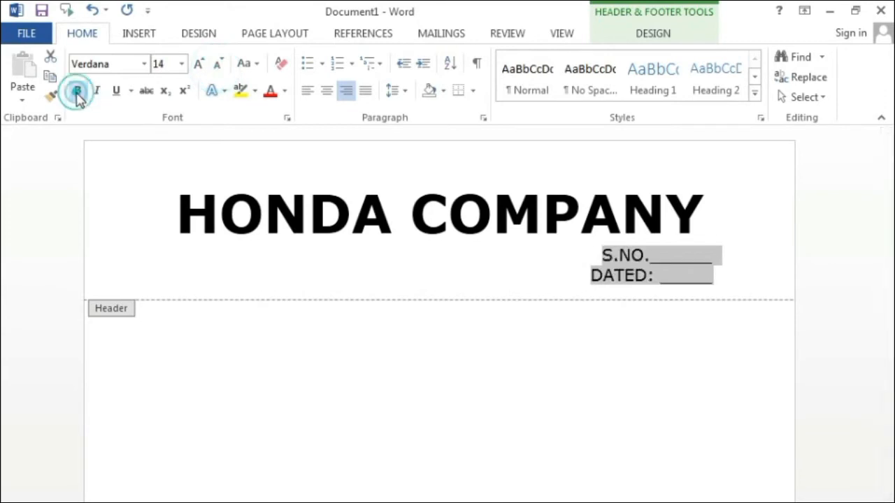
left_click(735, 273)
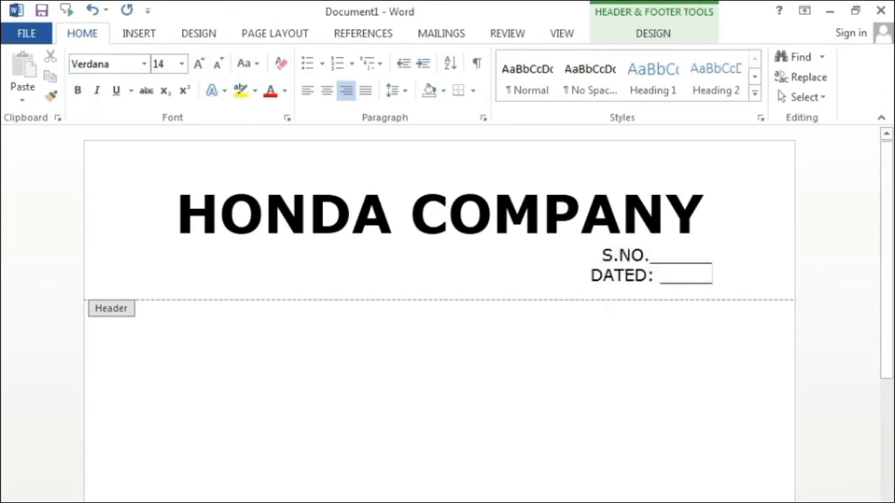
Colour the word HONDA in the heading red
left_click_drag(401, 230, 176, 222)
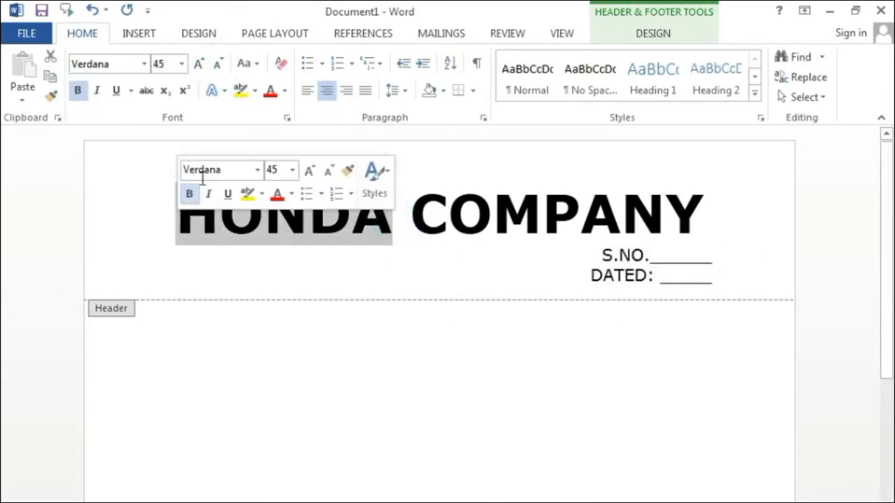
left_click(270, 91)
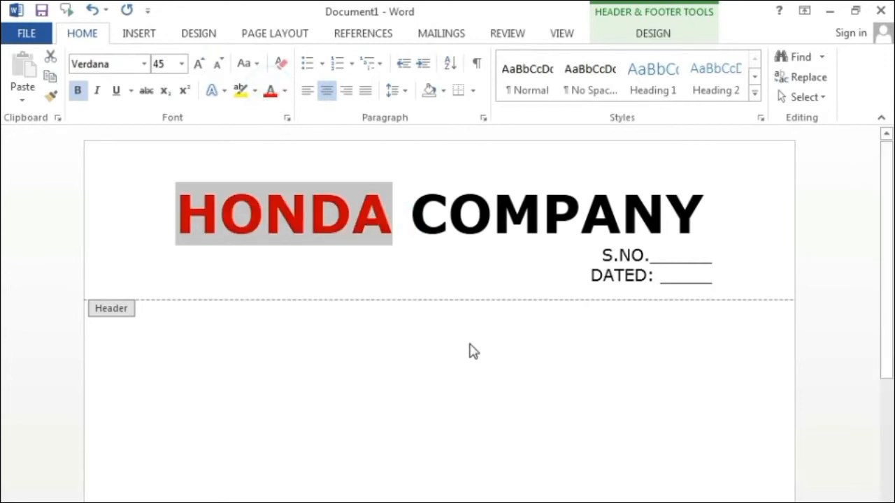
left_click(316, 261)
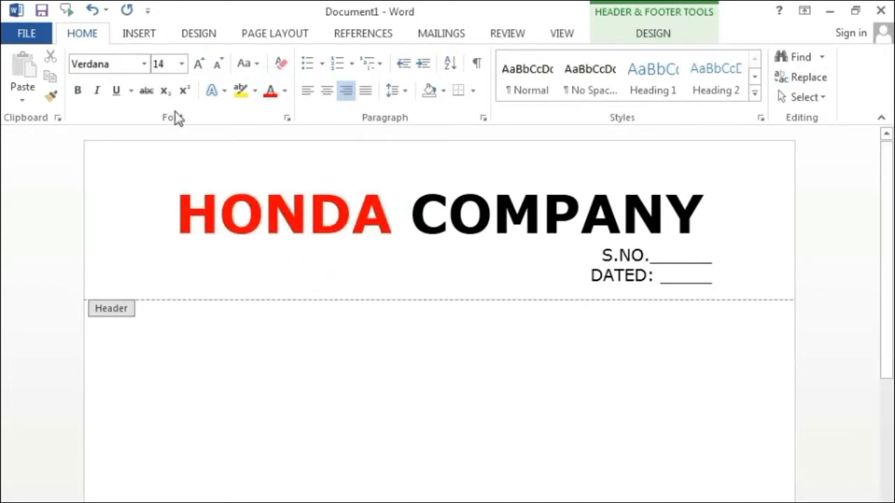
Insert the picture Honda.png from the Documents library into the header before the S.NO. text
left_click(137, 34)
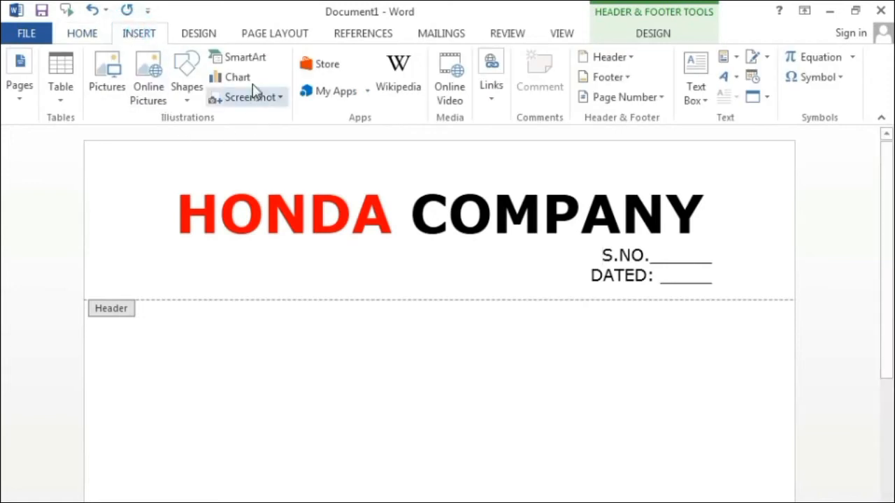
left_click(112, 72)
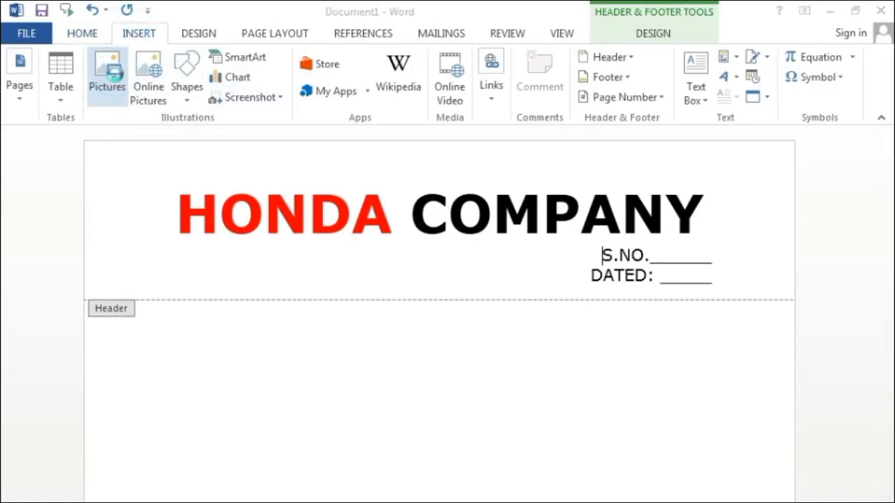
left_click(101, 233)
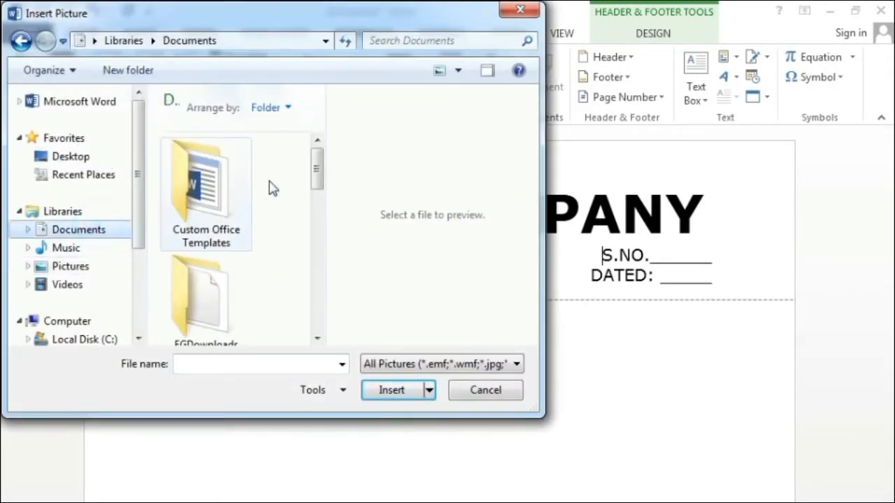
left_click_drag(315, 170, 326, 306)
left_click(238, 295)
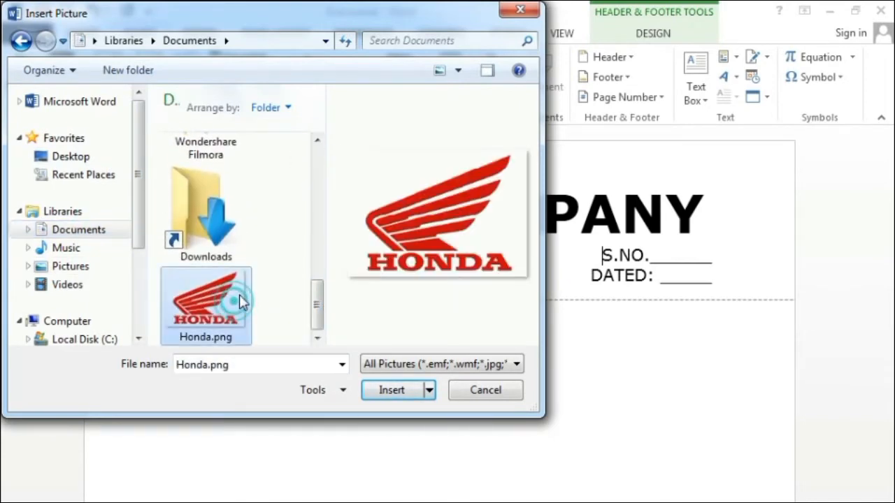
left_click(381, 392)
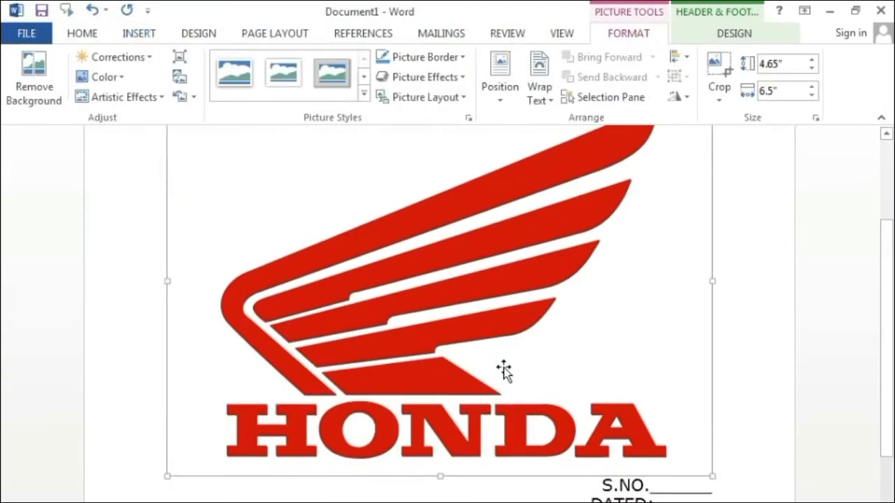
Shrink the Honda logo to about 1.52" high by 2.13" wide and set its text wrapping to Square
left_click_drag(710, 472, 345, 205)
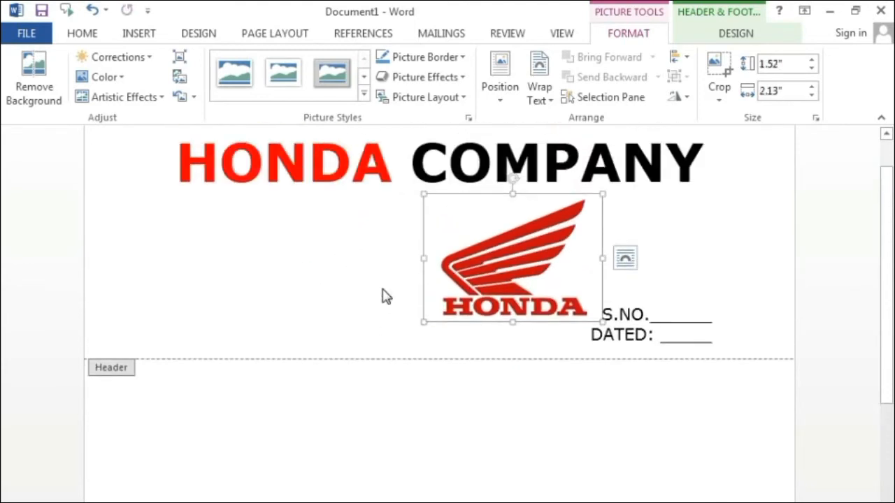
left_click(540, 102)
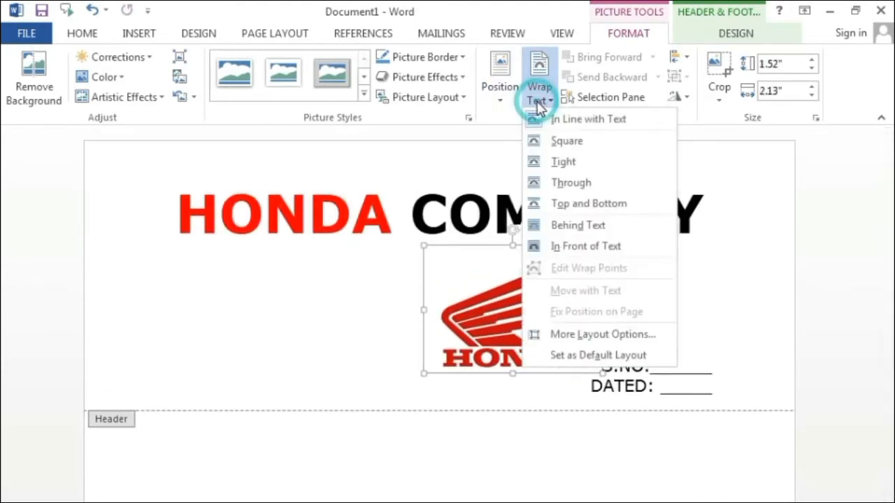
left_click(569, 143)
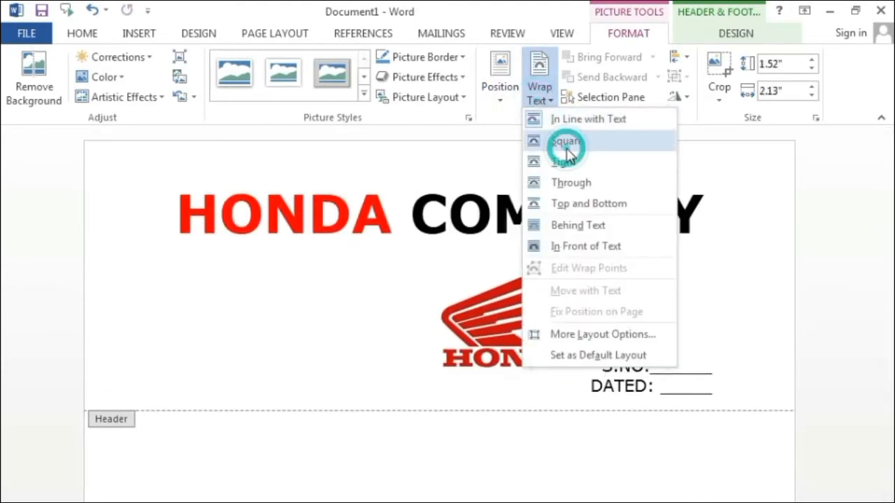
Move the Honda logo to the header's upper-left corner and shrink it to about 0.76" high by 1.06" wide
left_click_drag(437, 305, 171, 247)
left_click_drag(280, 297, 189, 236)
left_click(592, 274)
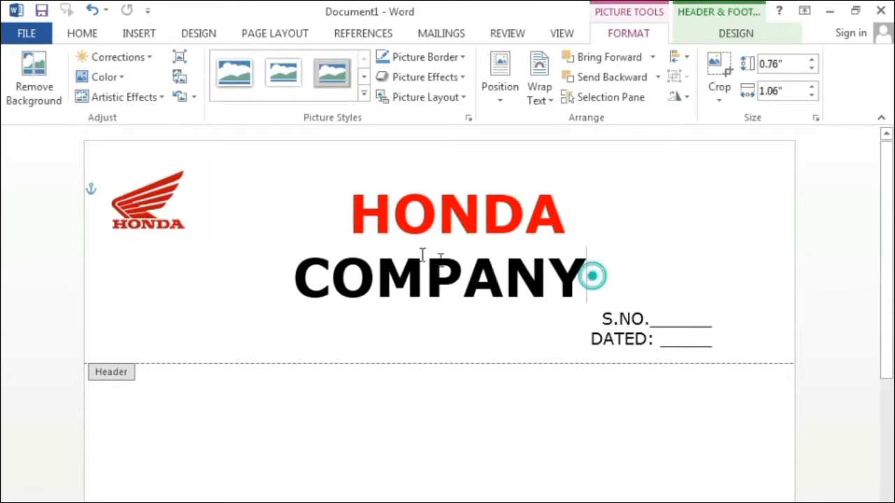
Reduce the HONDA COMPANY heading to 36 pt and return from the header to the document body
key("ctrl+a")
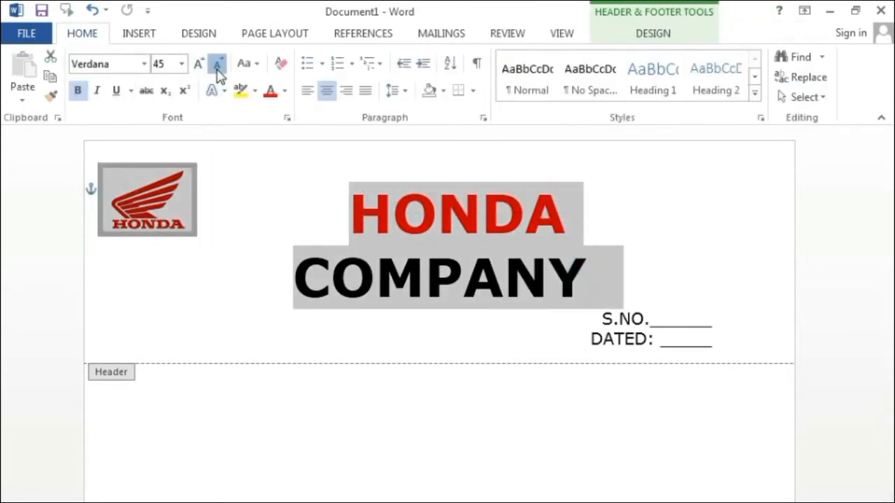
left_click(217, 64)
left_click(328, 334)
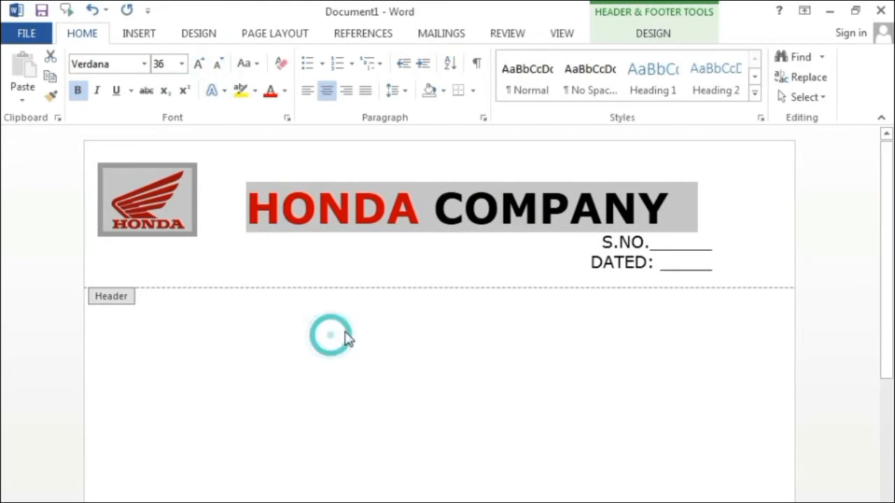
double_click(434, 354)
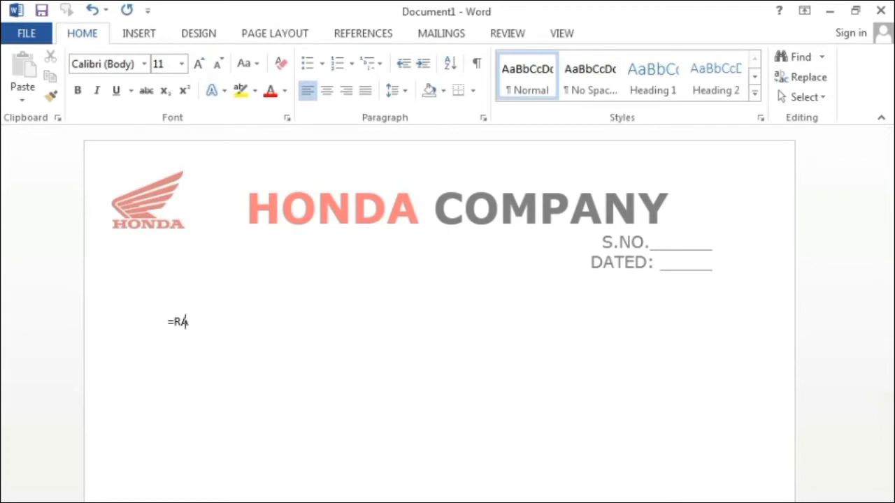
Fill the body with random sample text, continue onto a second page, and review the letterhead on both pages
key("Return")
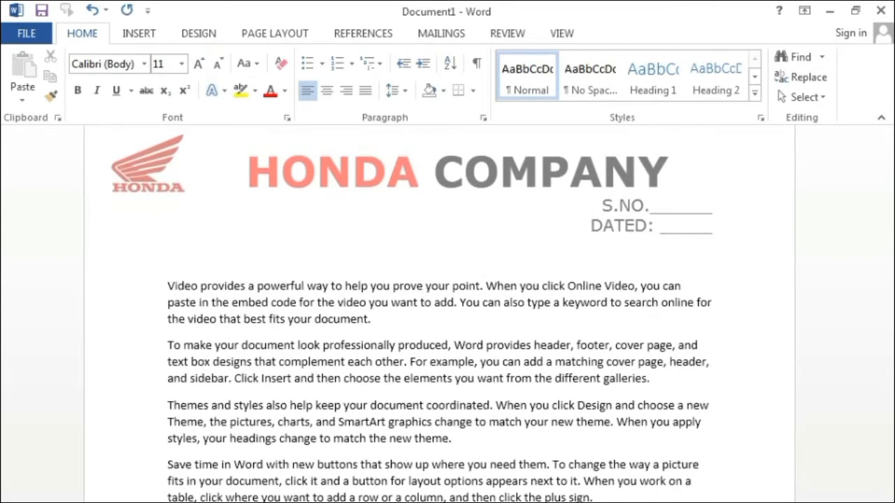
scroll(339, 365, "down", 8)
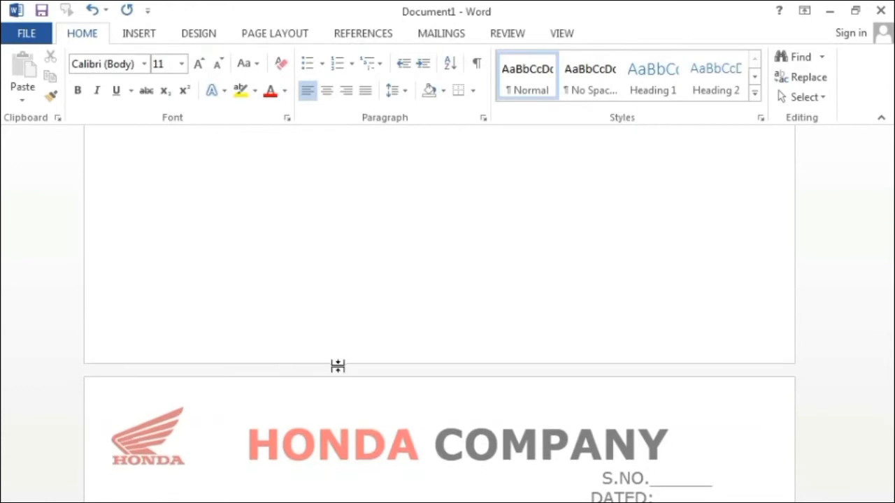
scroll(337, 366, "down", 5)
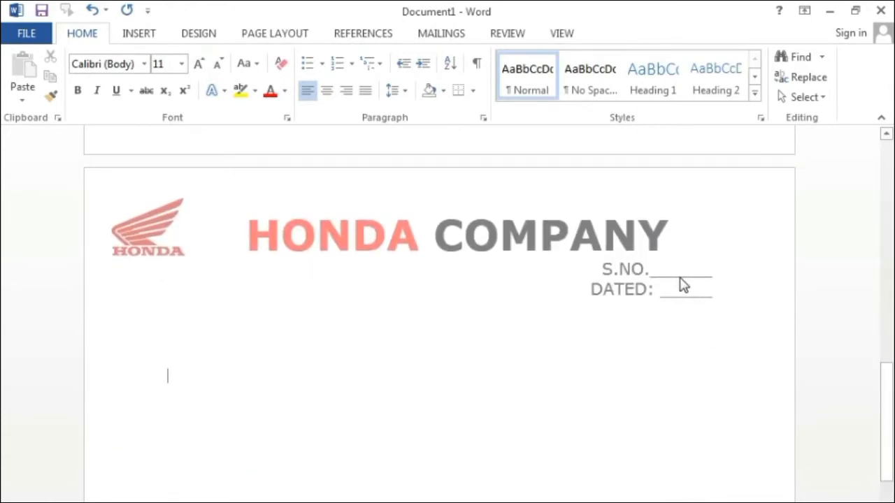
left_click_drag(892, 407, 856, 171)
scroll(690, 369, "down", 12)
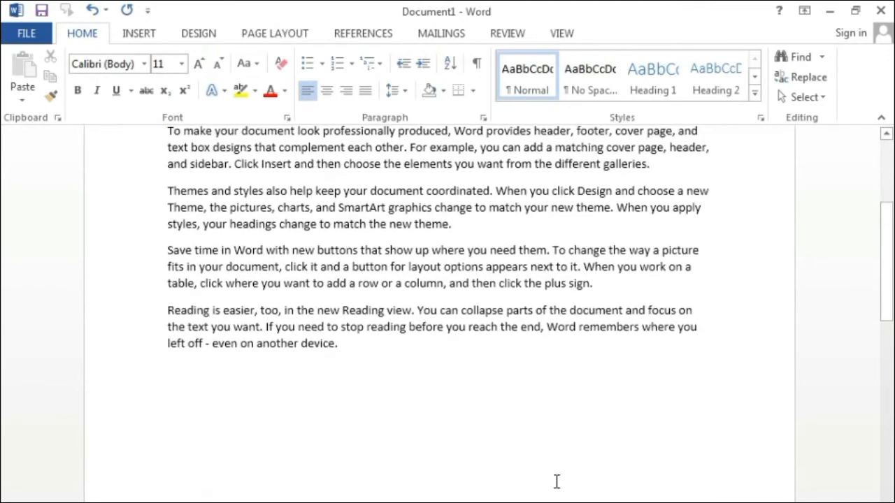
scroll(439, 314, "down", 1)
Delete all the sample text from the document body
left_click_drag(420, 395, 394, 283)
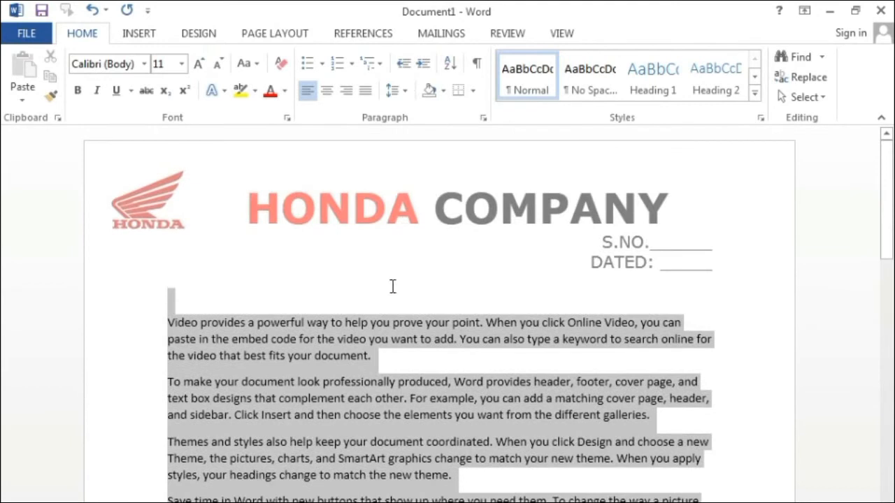
key("Delete")
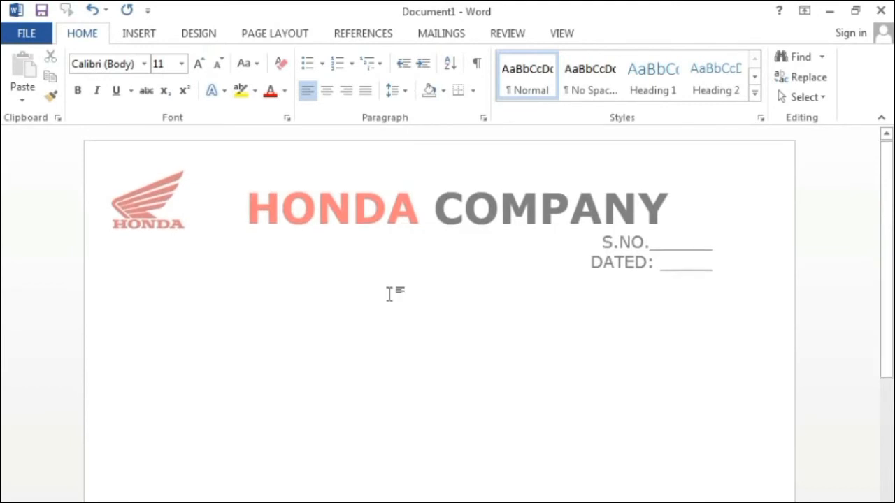
left_click_drag(890, 246, 881, 170)
Save the letterhead as a Word Template (*.dotx) named HONDA in the Custom Office Templates folder
left_click(37, 42)
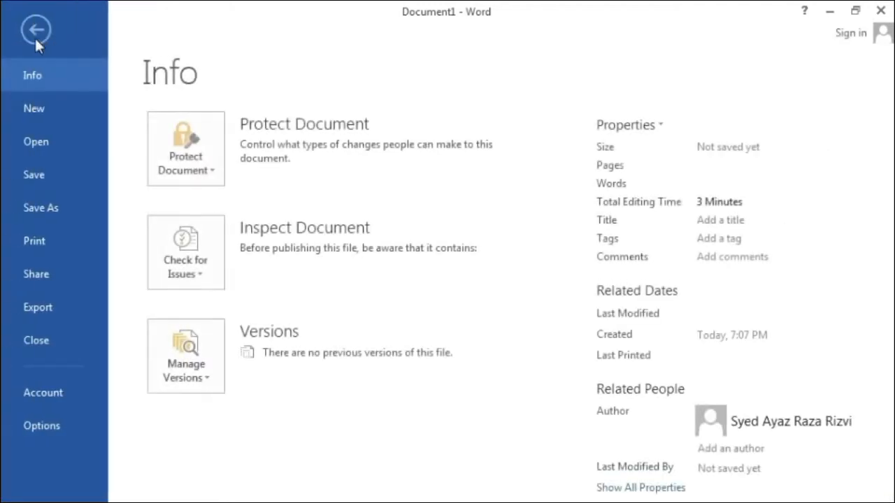
left_click(54, 207)
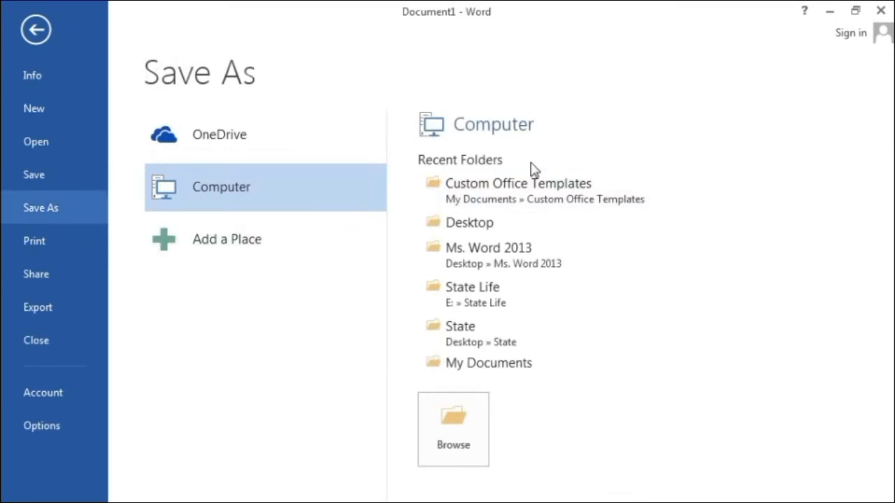
left_click(477, 224)
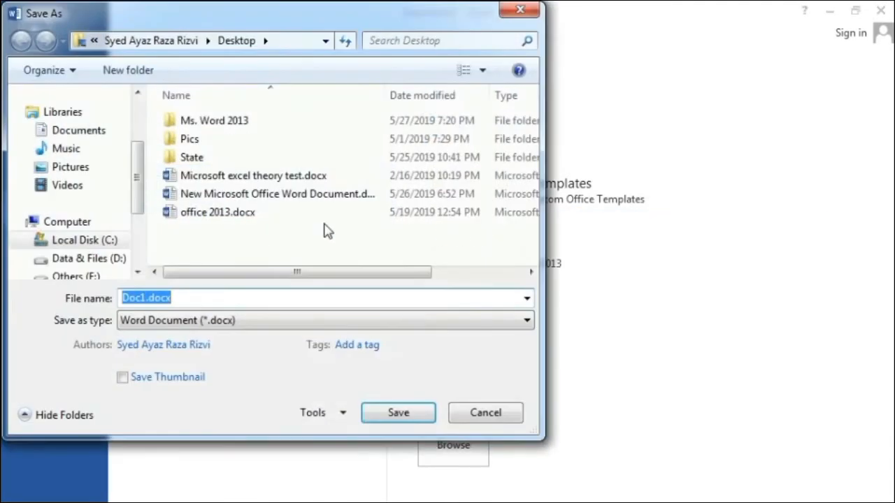
type("HONDA")
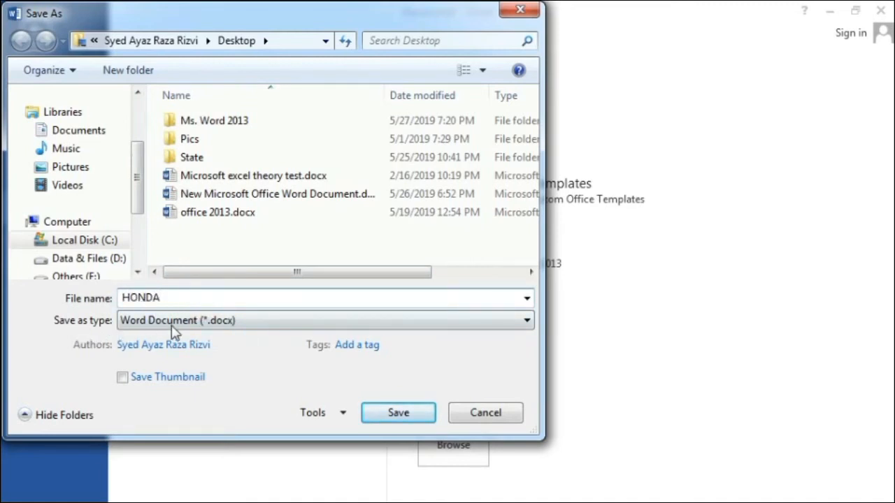
left_click(357, 326)
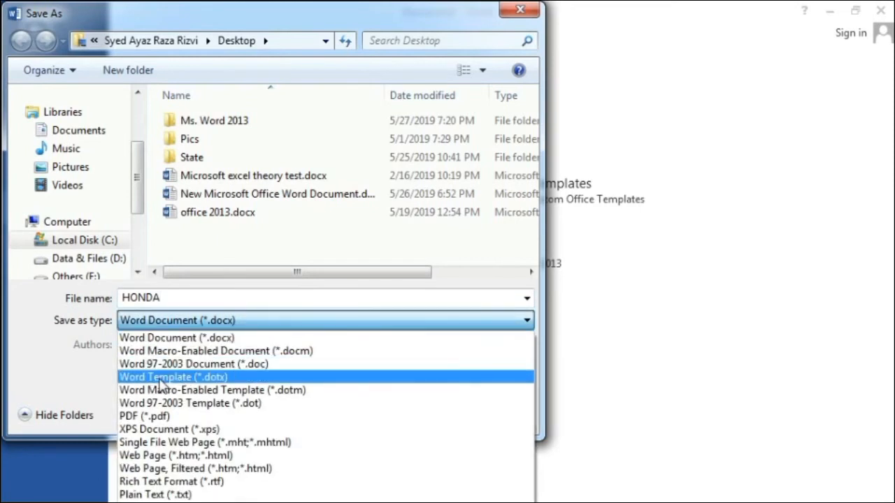
left_click(245, 379)
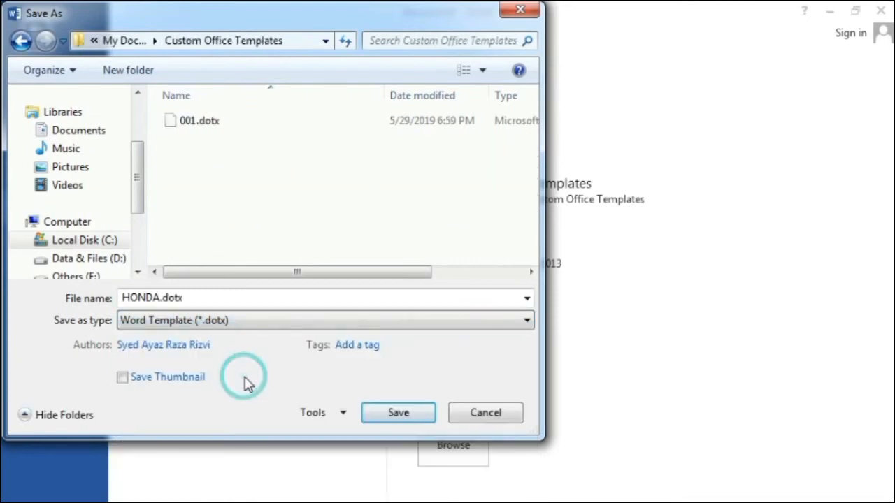
left_click(399, 414)
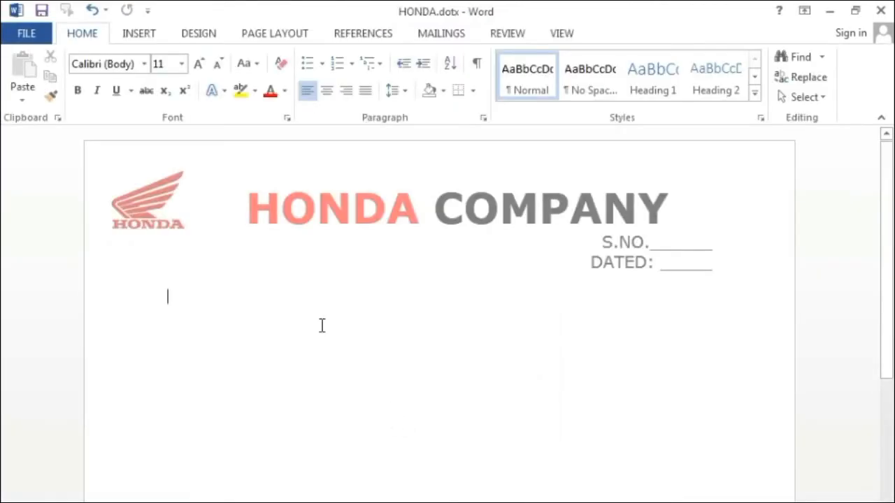
Close the template, restart Word and create a new document from the personal template HONDA
left_click(882, 12)
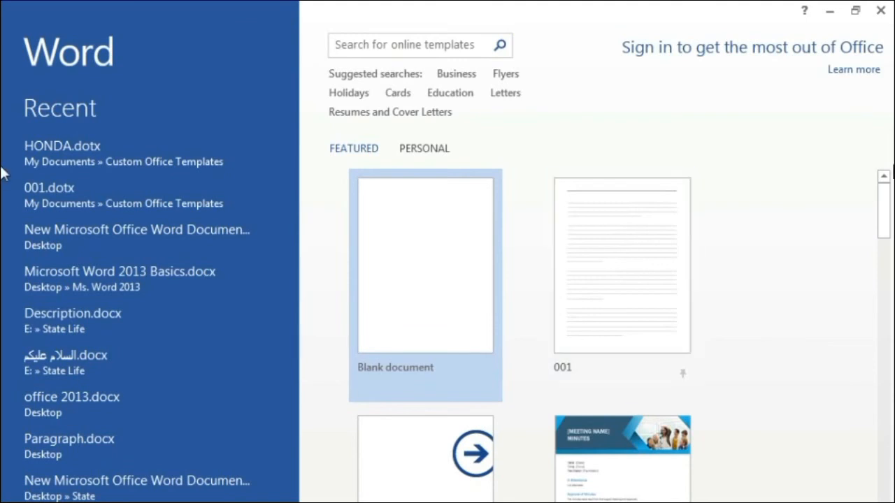
left_click_drag(887, 201, 891, 376)
left_click_drag(885, 403, 893, 206)
left_click(430, 151)
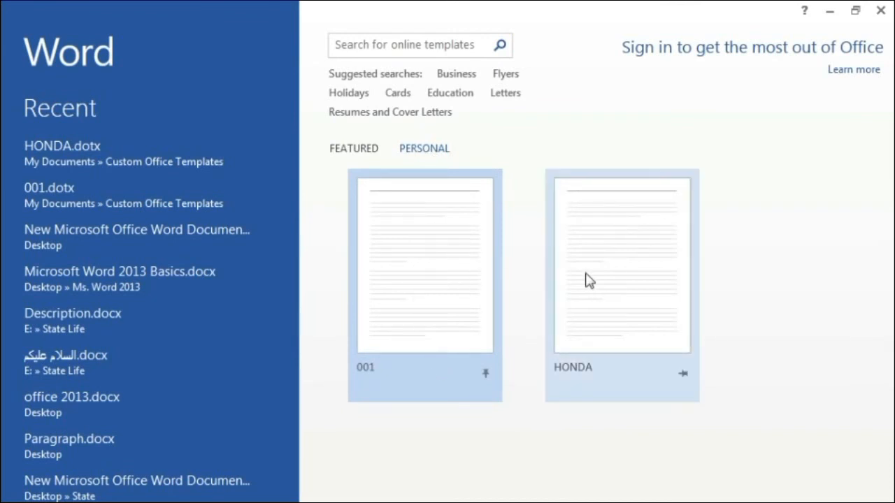
left_click(641, 257)
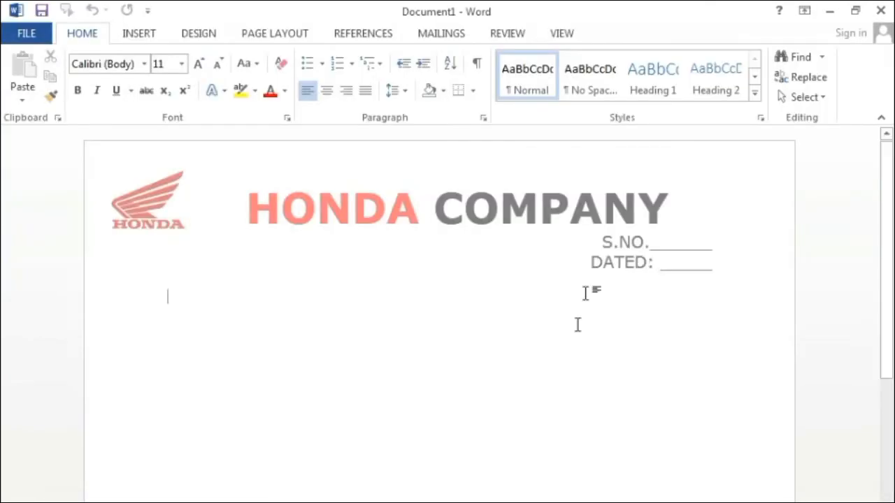